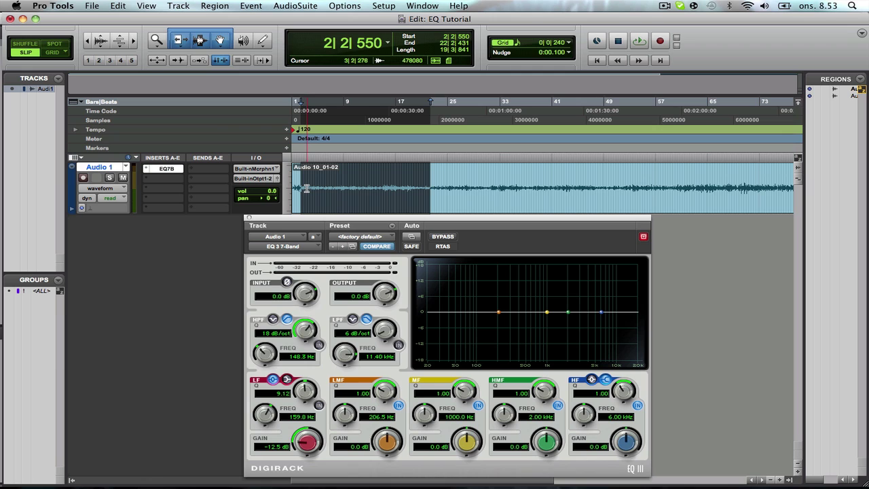
Start playback, audition the LF band as a 5.9 dB shelf at 500 Hz with Q 1.24, and switch the band off.
key("space")
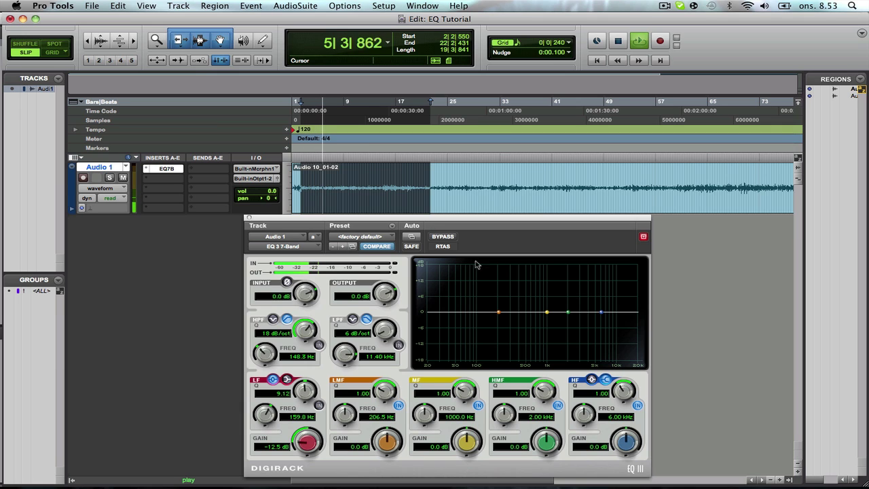
left_click(273, 379)
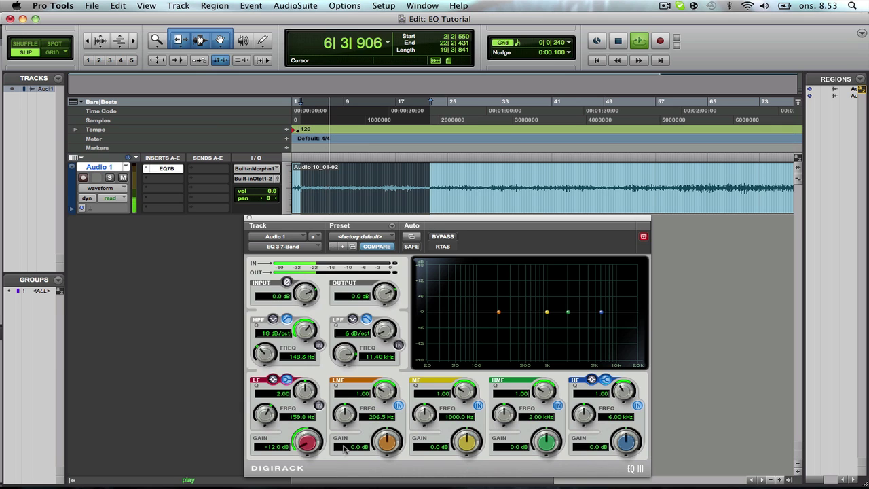
left_click_drag(305, 443, 321, 392)
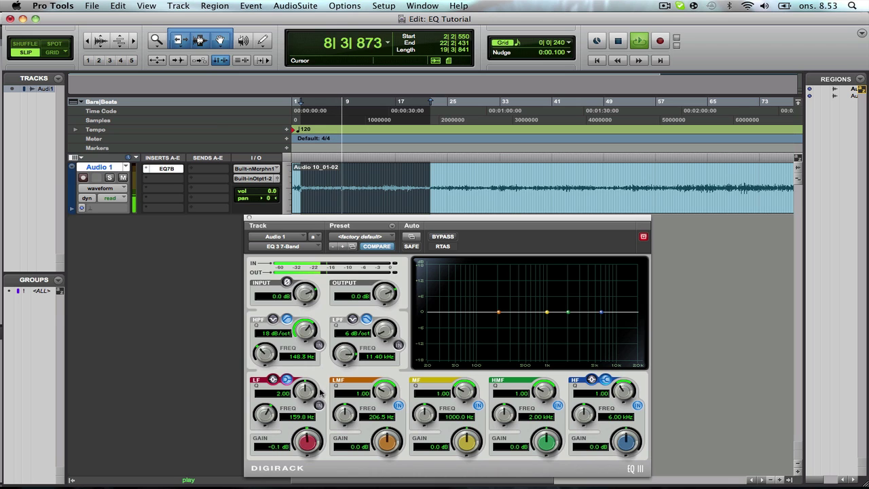
left_click_drag(314, 452, 273, 354)
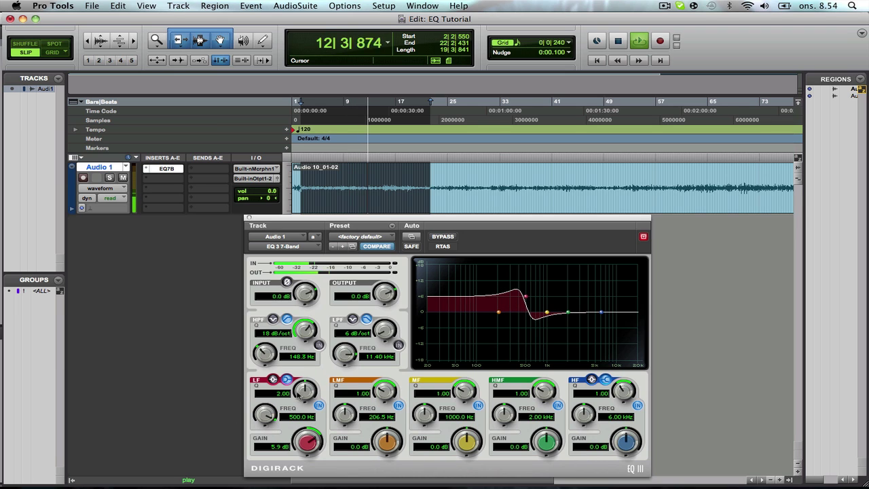
left_click_drag(302, 397, 325, 402)
left_click(320, 405)
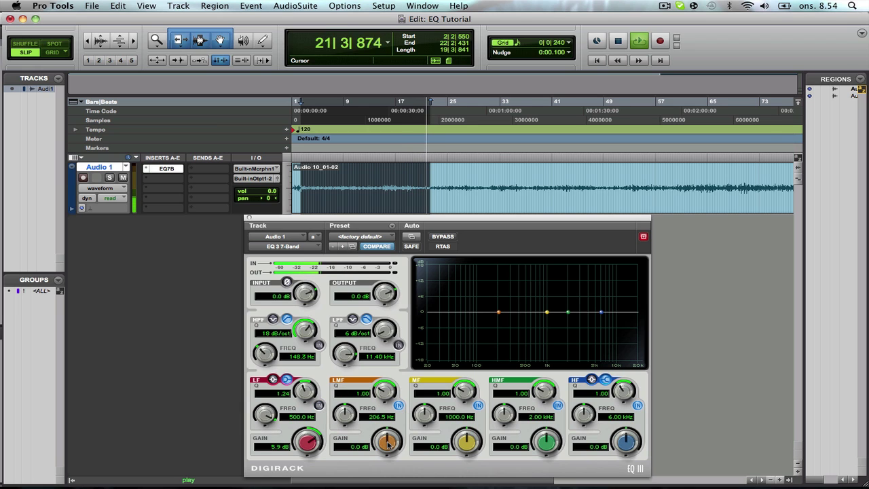
Boost the LMF band to 18 dB with a Q of 10 and sweep its frequency to 908.1 Hz.
left_click_drag(387, 442, 348, 349)
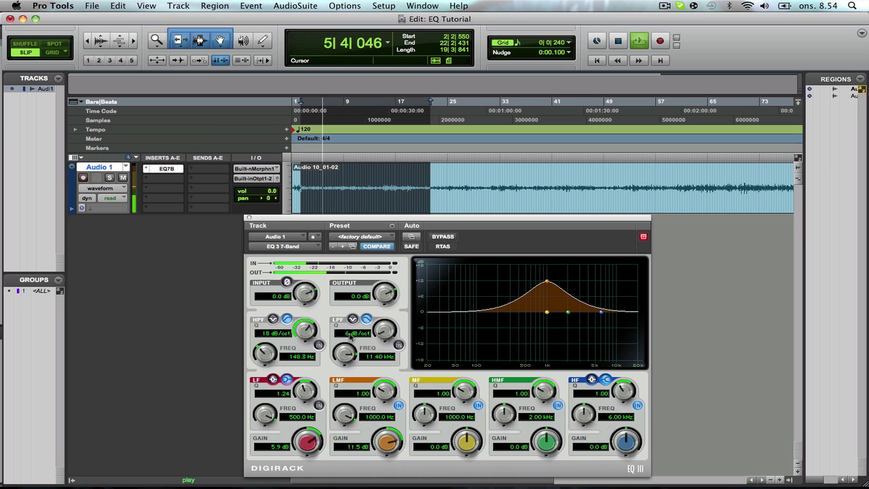
left_click_drag(385, 383, 382, 306)
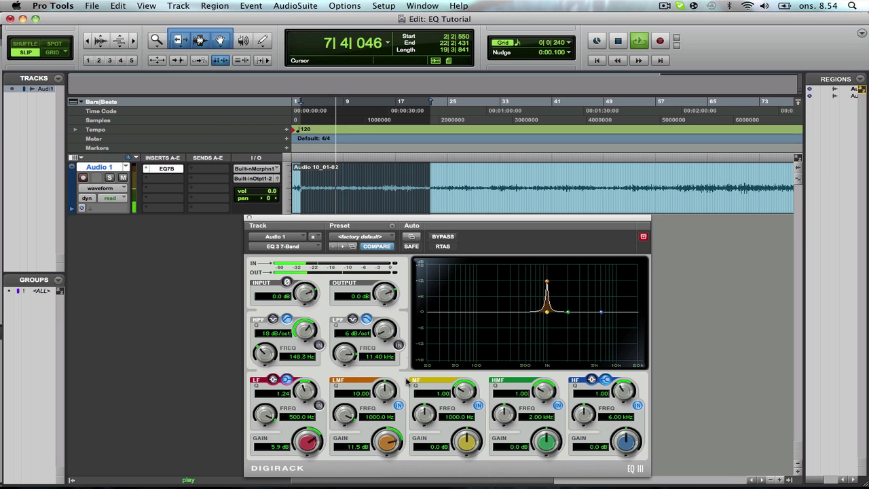
left_click_drag(383, 445, 368, 342)
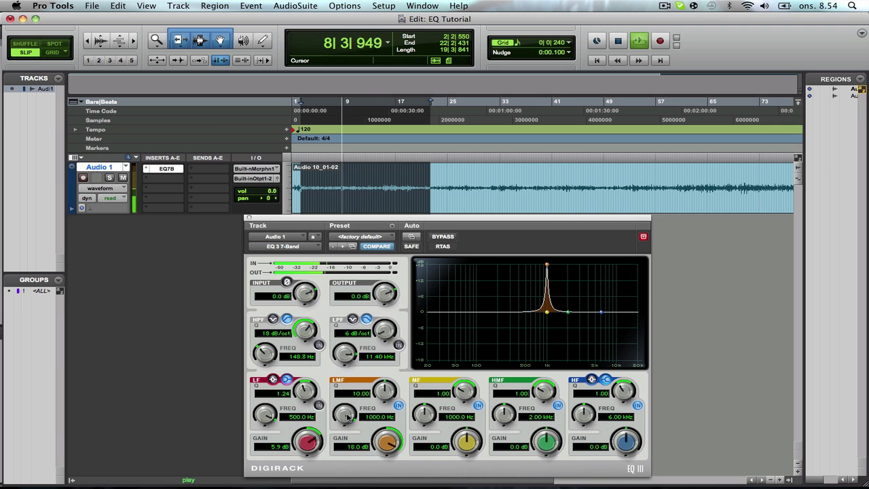
mouse_move(347, 417)
left_mouse_down()
mouse_move(353, 486)
mouse_move(353, 416)
left_mouse_up()
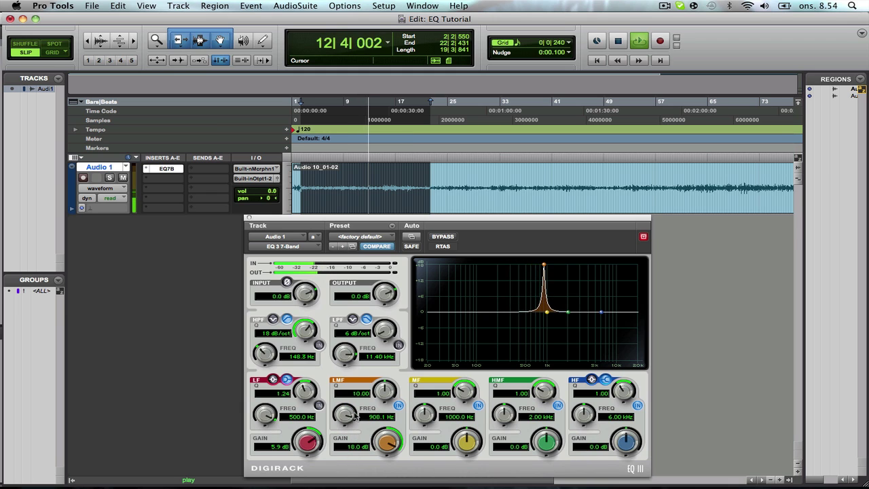
Turn the narrow LMF boost into a cut, trying -18 dB and settling at -15.1 dB gain.
left_click_drag(390, 445, 401, 487)
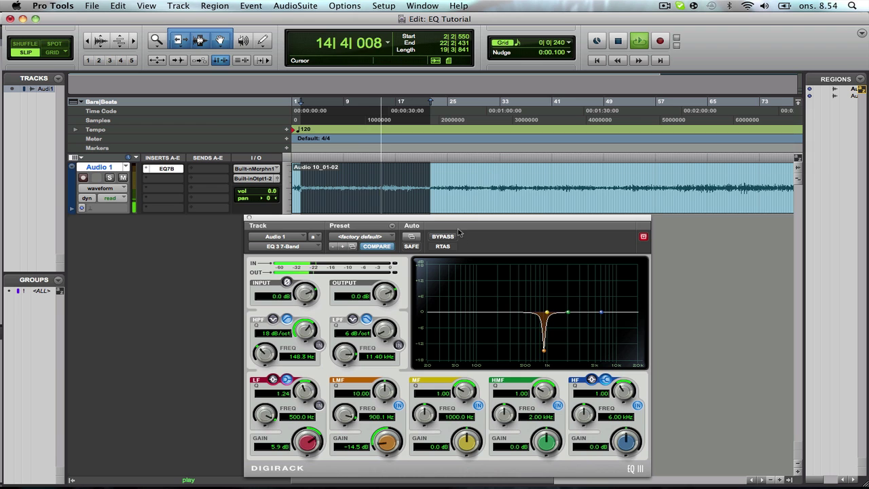
left_click_drag(456, 222, 469, 157)
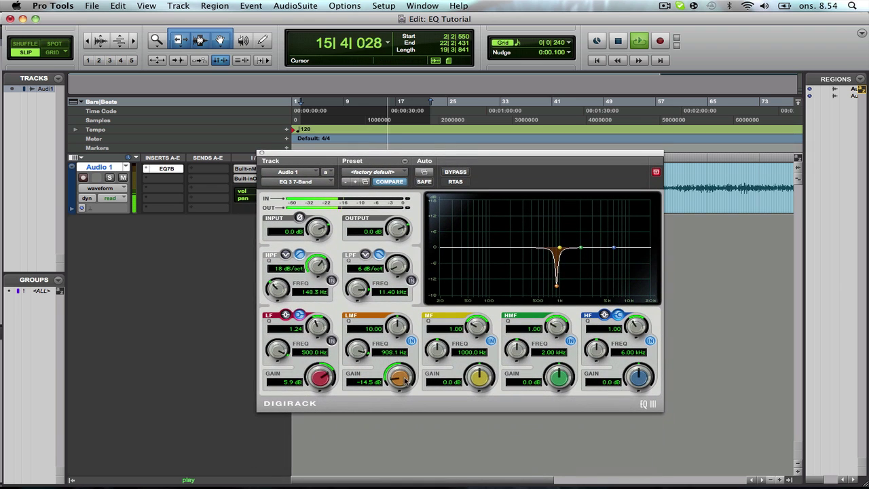
left_click_drag(406, 381, 410, 402)
left_click_drag(448, 155, 422, 212)
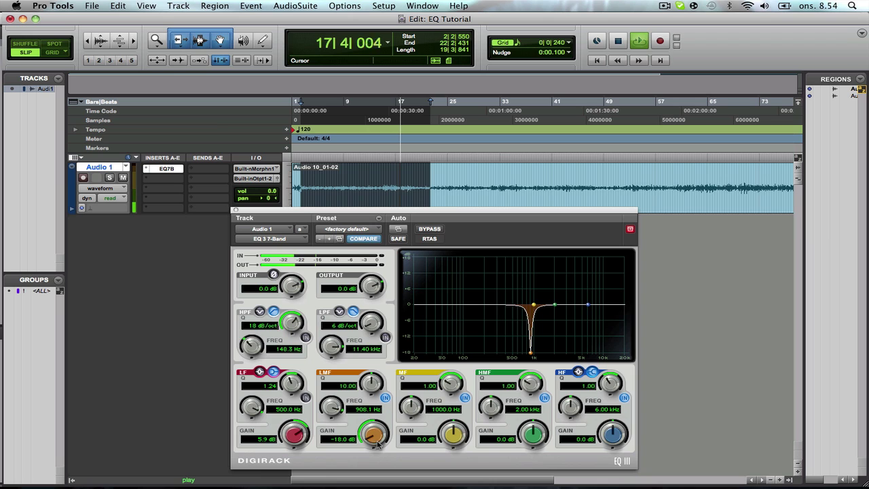
mouse_move(378, 444)
left_mouse_down()
mouse_move(380, 456)
mouse_move(379, 445)
left_mouse_up()
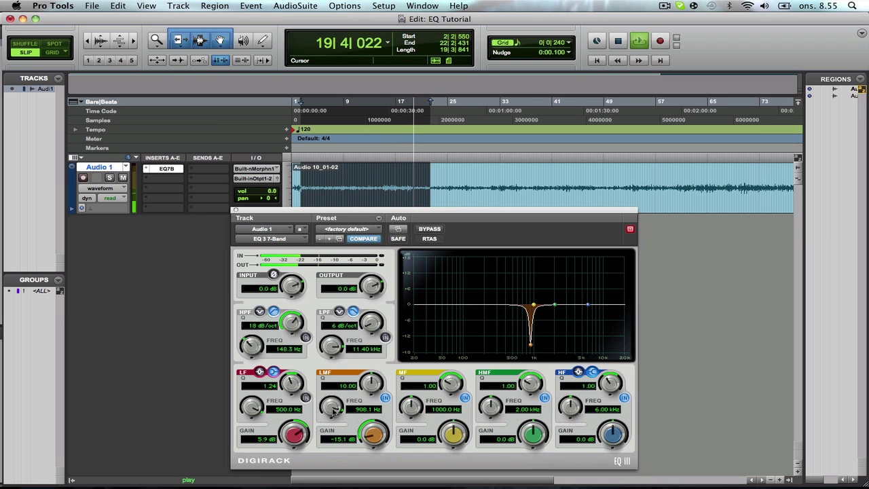
Try a wide LMF cut with Q 0.11 at 426.7 Hz, and an 18 dB boost with Q 1.87 swept to 243.2 Hz.
mouse_move(333, 410)
left_mouse_down()
mouse_move(350, 456)
mouse_move(353, 428)
mouse_move(351, 469)
mouse_move(345, 421)
left_mouse_up()
left_click_drag(371, 384, 383, 484)
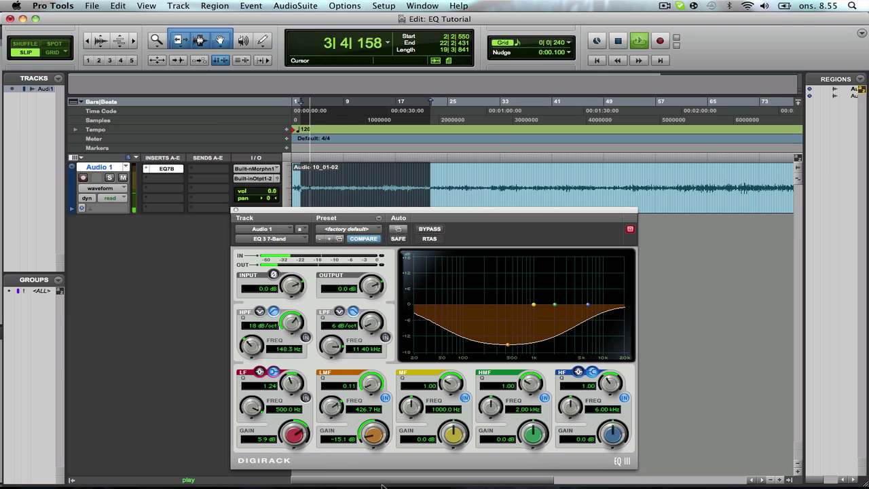
left_click_drag(338, 407, 429, 378)
left_click_drag(371, 435, 401, 239)
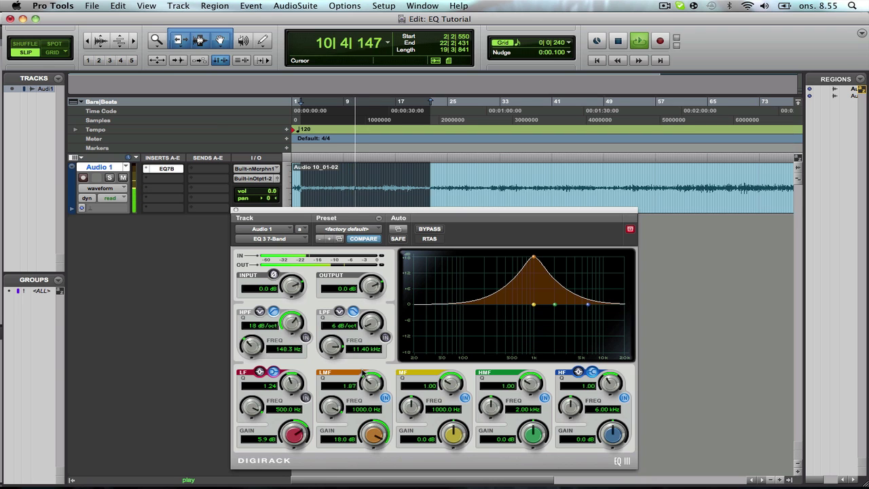
left_click_drag(332, 407, 345, 454)
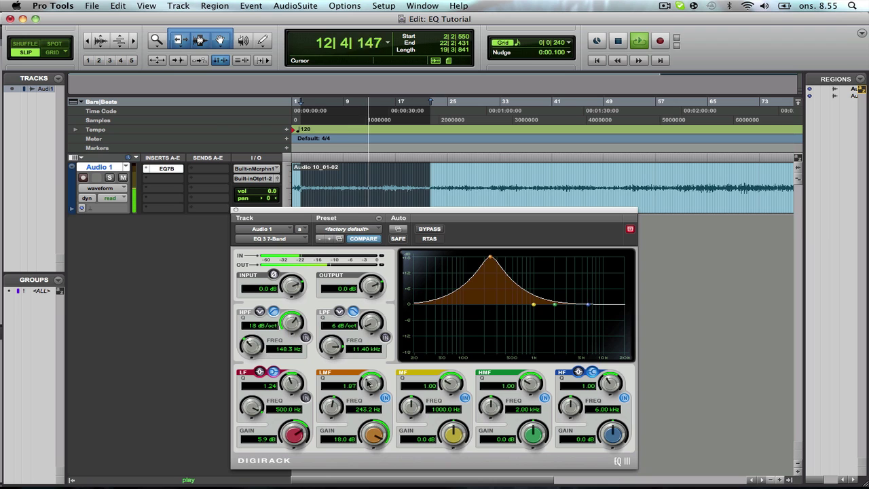
Shape the LMF band into a narrow -8.4 dB cut at 598 Hz with Q 10, and raise the input gain to 5.9 dB.
left_click_drag(367, 383, 385, 328)
left_click_drag(333, 406, 339, 375)
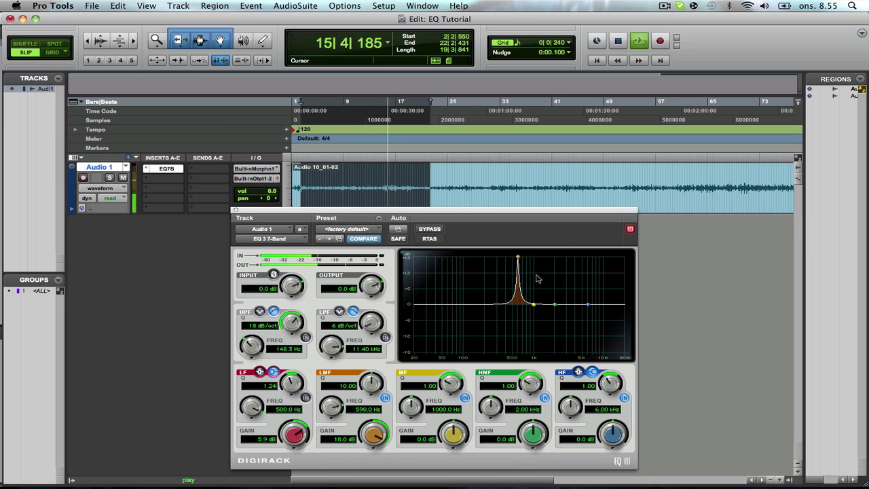
left_click_drag(377, 437, 392, 487)
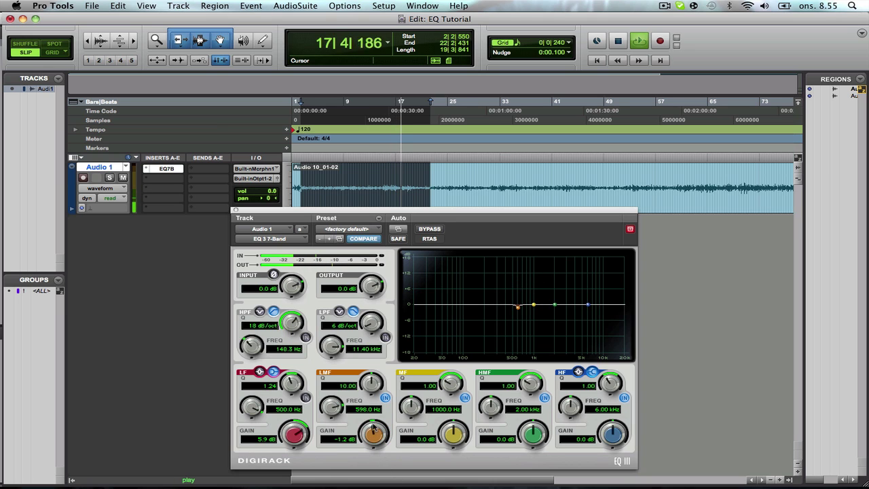
left_click_drag(374, 426, 375, 438)
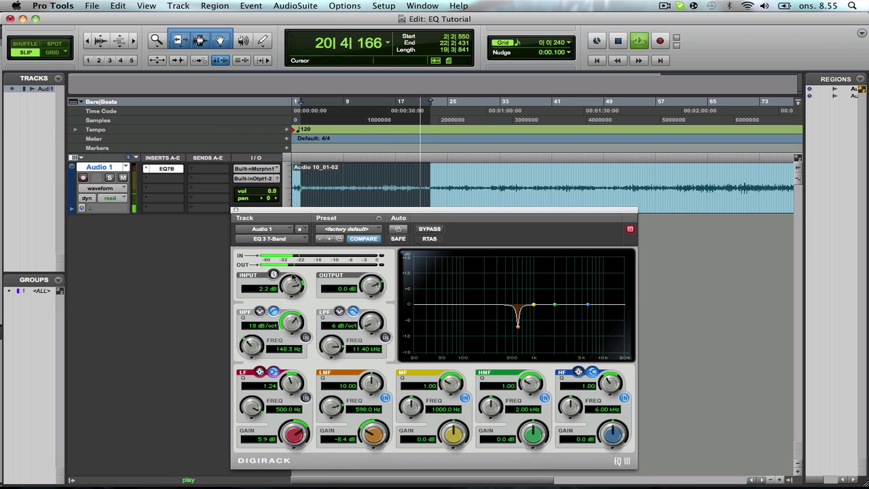
left_click_drag(294, 265, 298, 260)
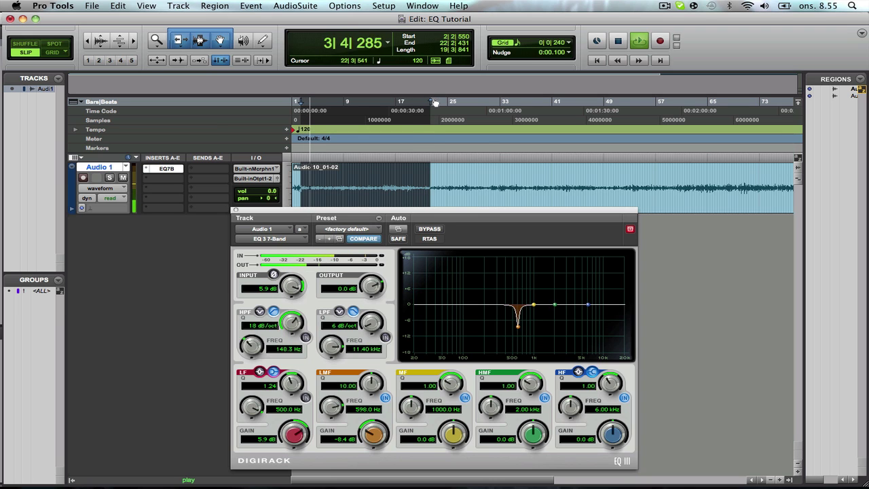
Select the later, louder passage of Audio 1 from about bar 61 to bar 88 and loop its playback.
left_click_drag(435, 102, 514, 102)
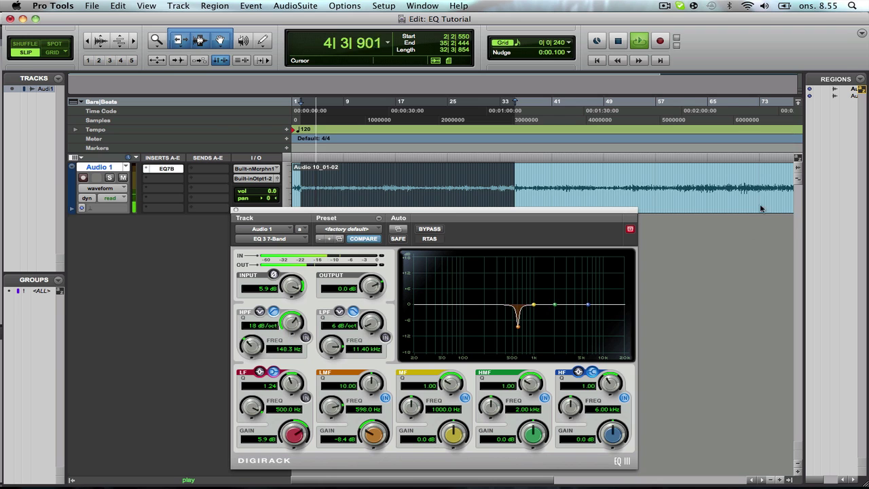
left_click_drag(685, 110, 709, 110)
key("space")
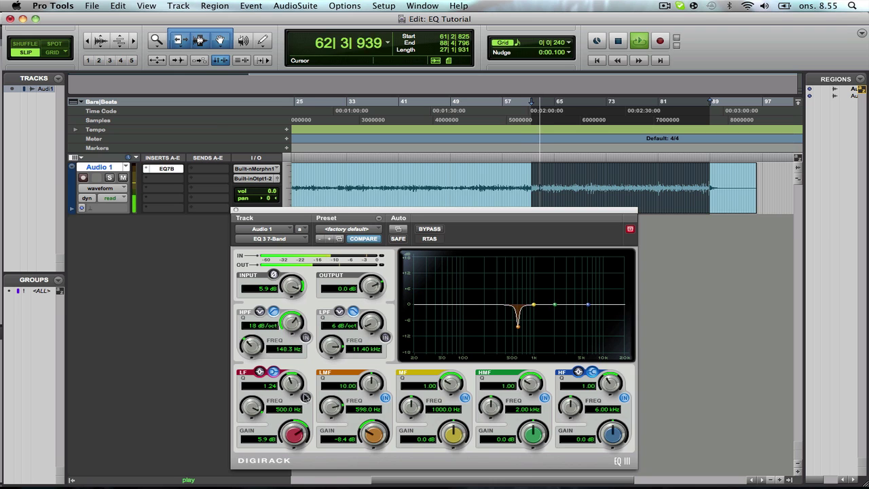
Enable the high-pass filter with a 12 dB/oct slope and a cutoff of 31.3 Hz.
left_click(306, 338)
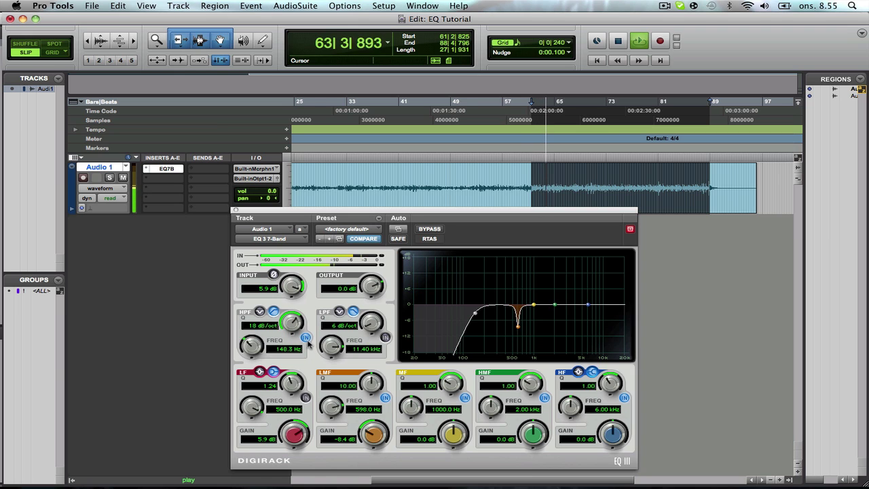
left_click_drag(294, 329, 258, 378)
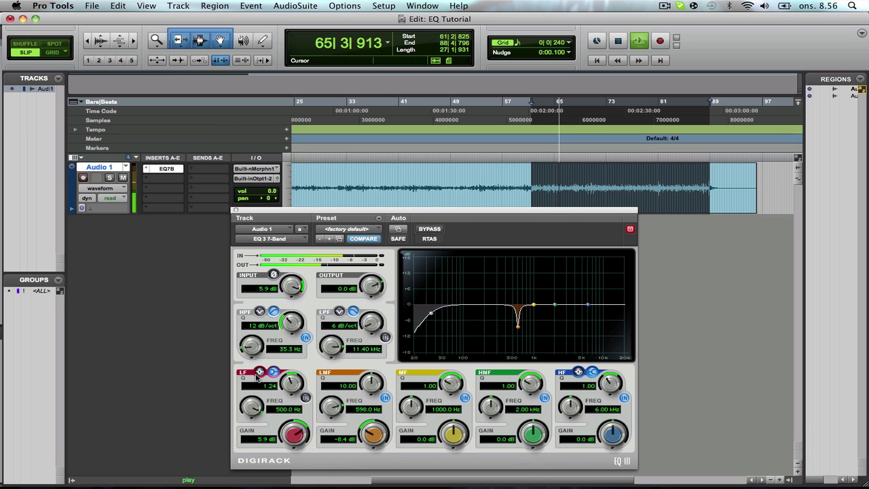
left_click_drag(249, 347, 249, 350)
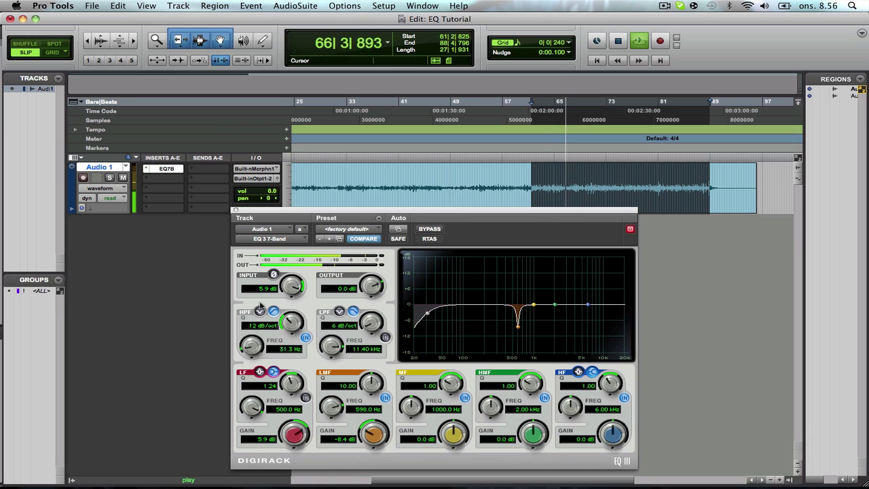
Set the HF shelf to 2.2 dB at 1.80 kHz and the MF band to -1.1 dB at 228.2 Hz with Q 0.89.
left_click_drag(619, 431, 582, 450)
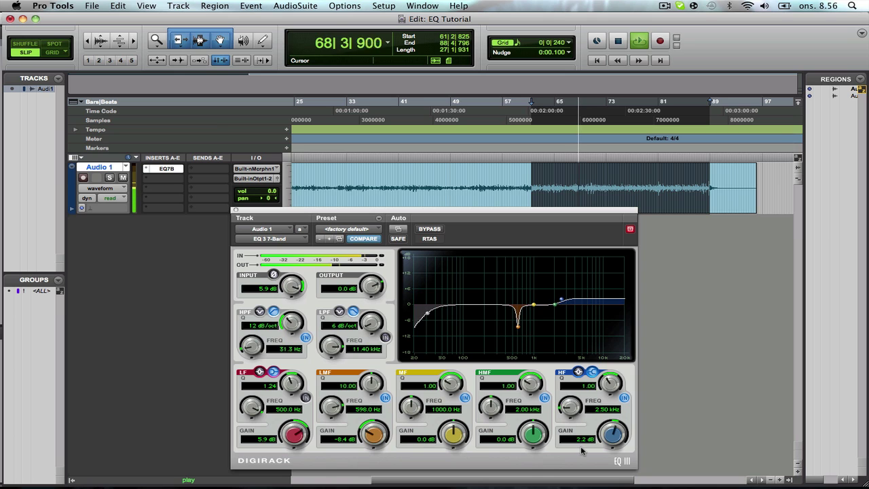
left_click_drag(574, 415, 579, 454)
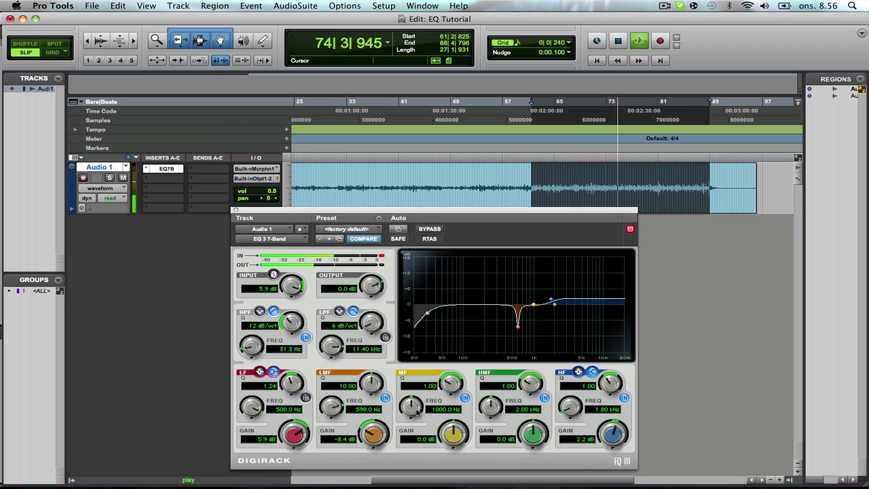
left_click_drag(416, 411, 427, 483)
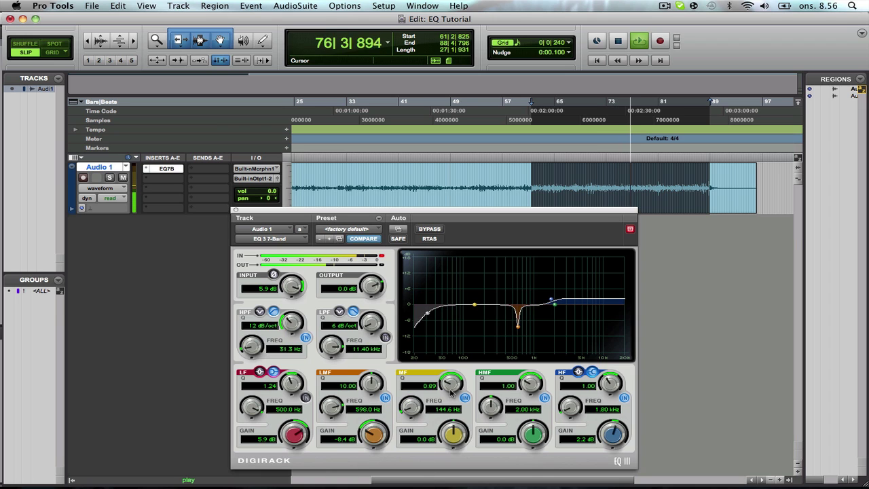
left_click_drag(411, 414, 411, 400)
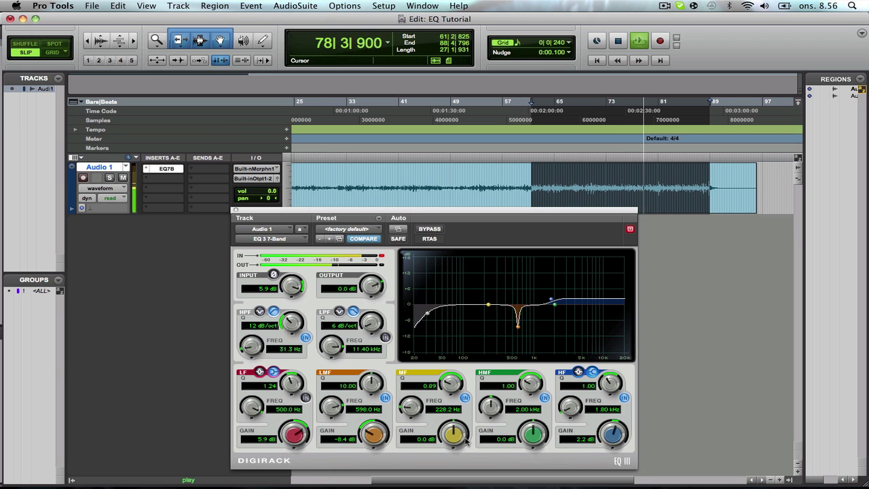
left_click_drag(467, 443, 461, 442)
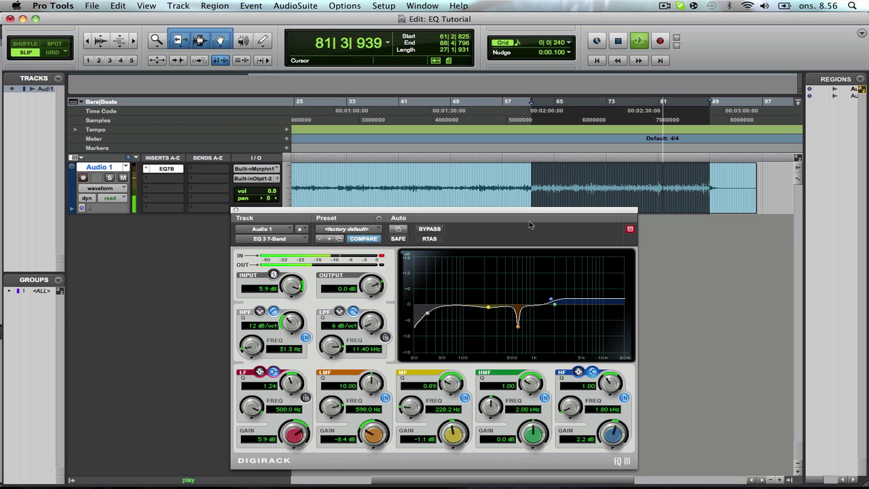
Restart the looped playback with the EQ input gain set to 4.2 dB.
key("space")
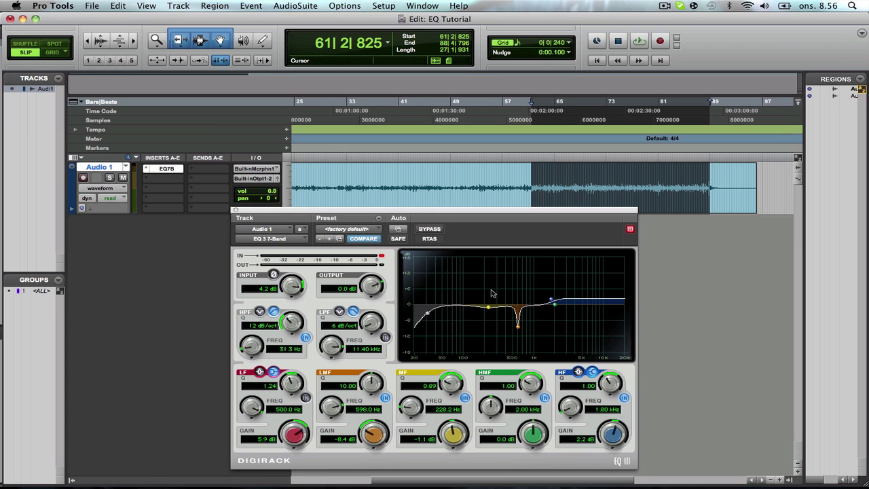
key("space")
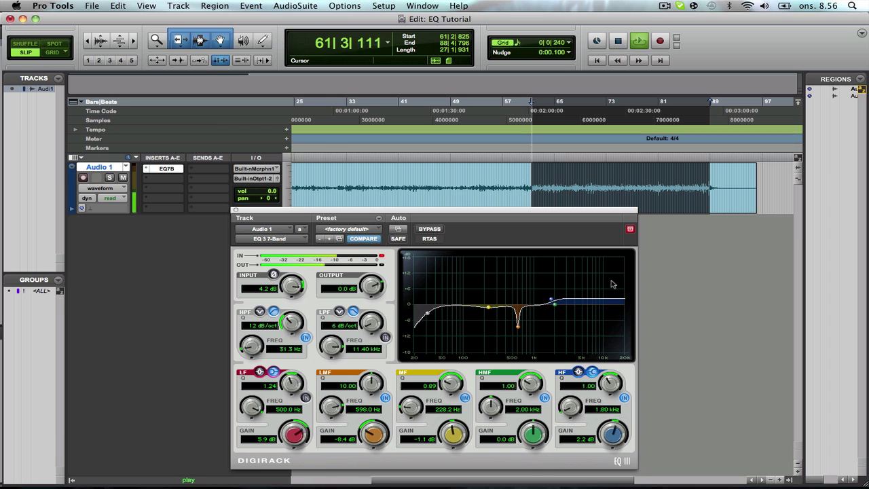
Compare the loop with the EQ bypassed and active, and switch the HF band off.
left_click(430, 231)
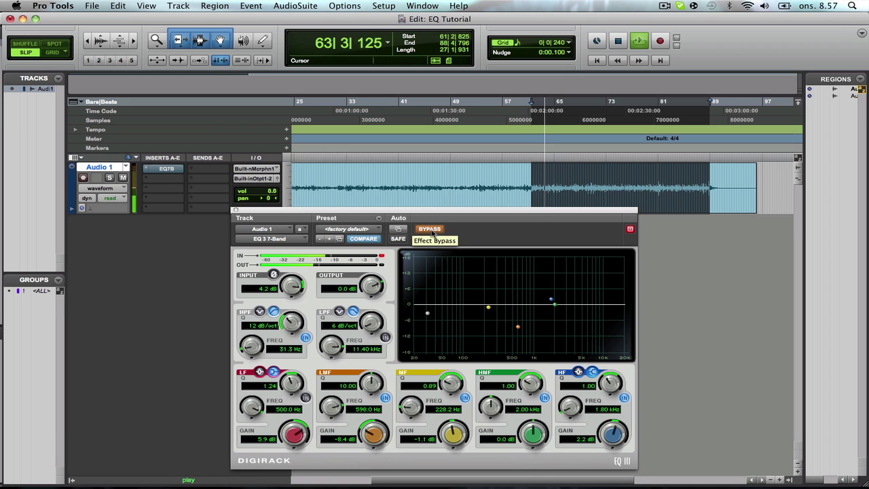
left_click(430, 231)
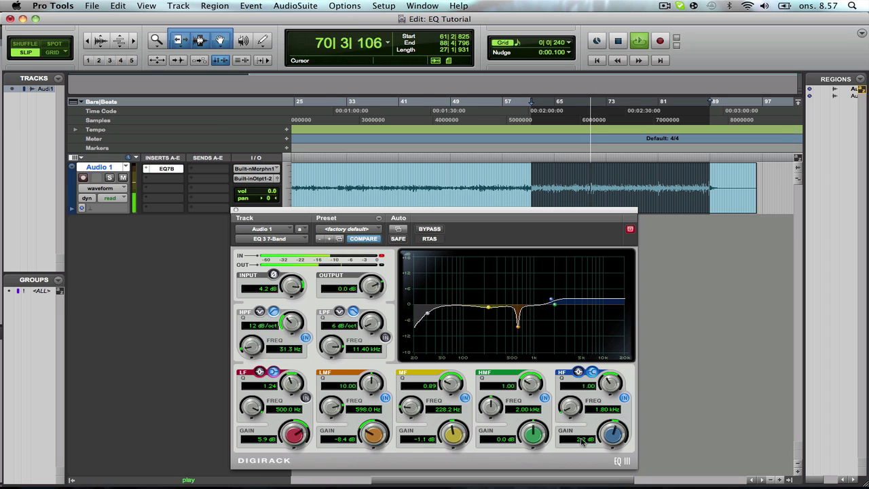
left_click(624, 397)
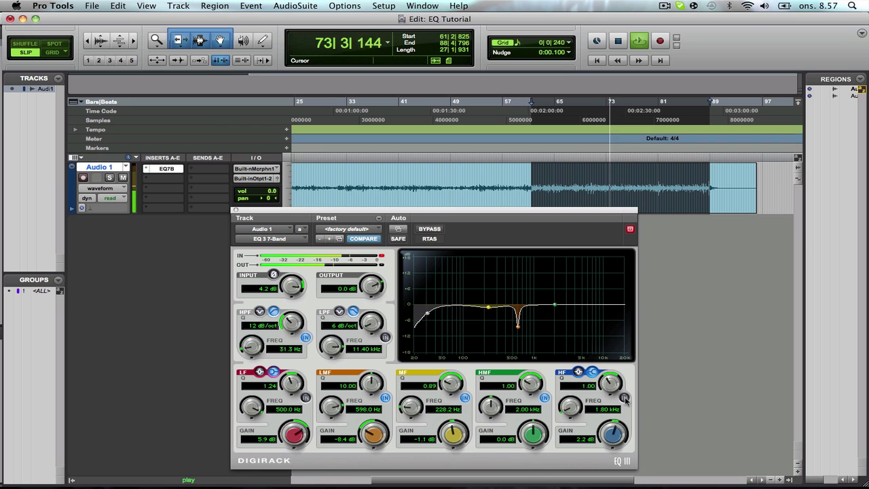
Switch the HF band back on and compare the loop with the LMF band off and on.
left_click(624, 398)
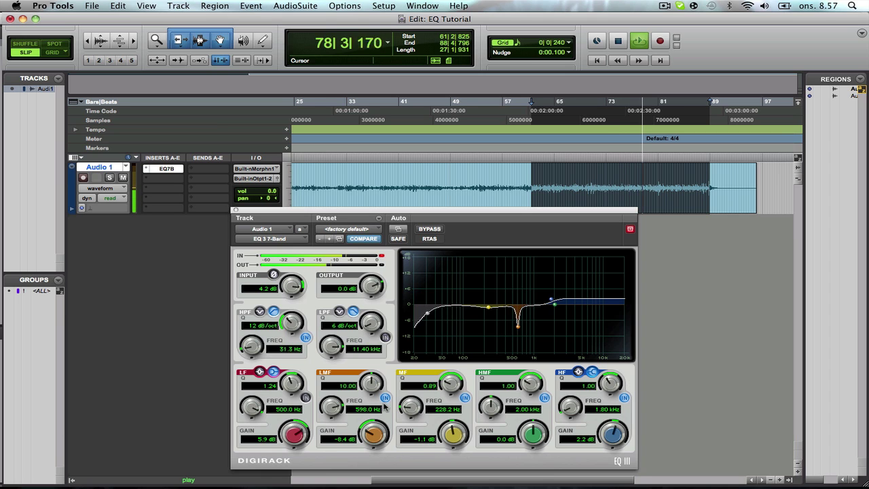
left_click(385, 397)
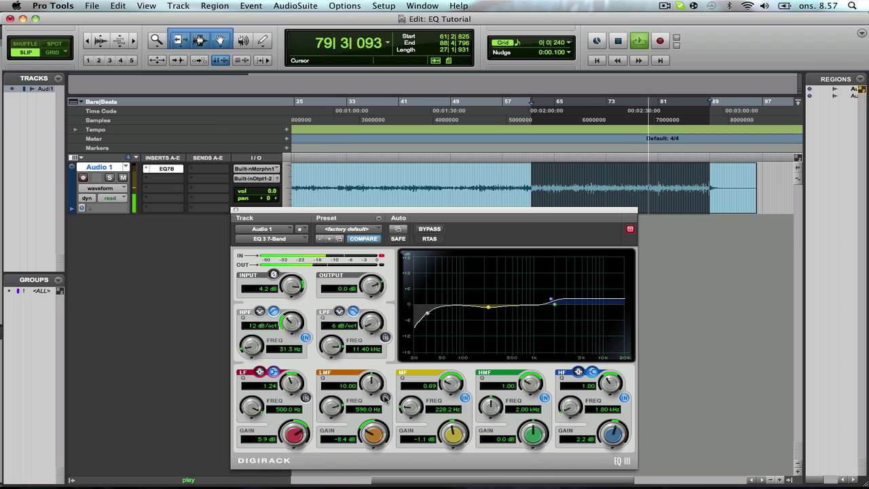
left_click(385, 398)
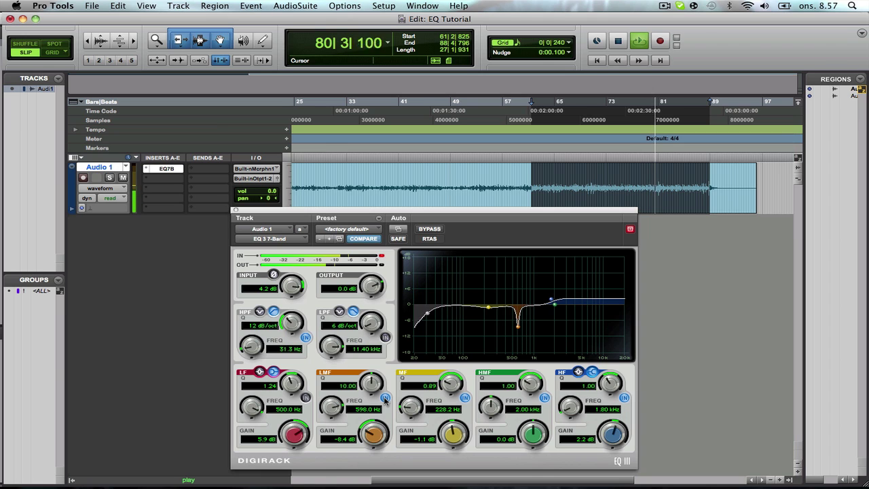
left_click(385, 398)
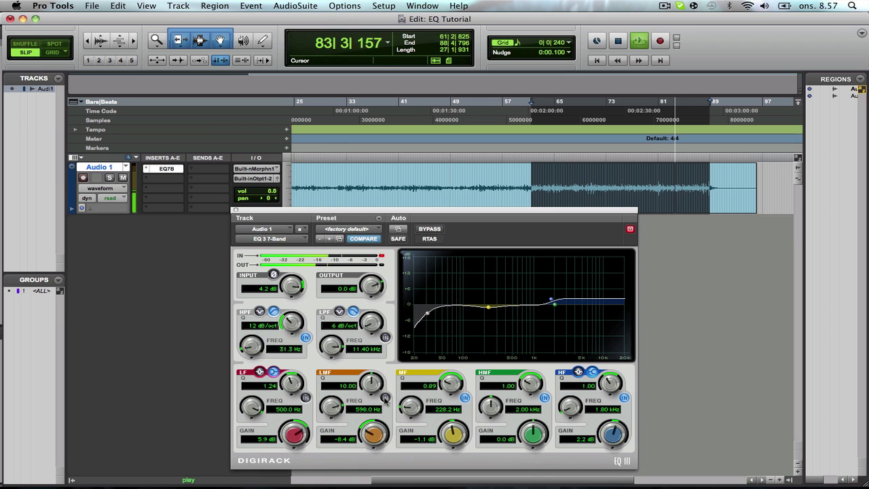
left_click(385, 398)
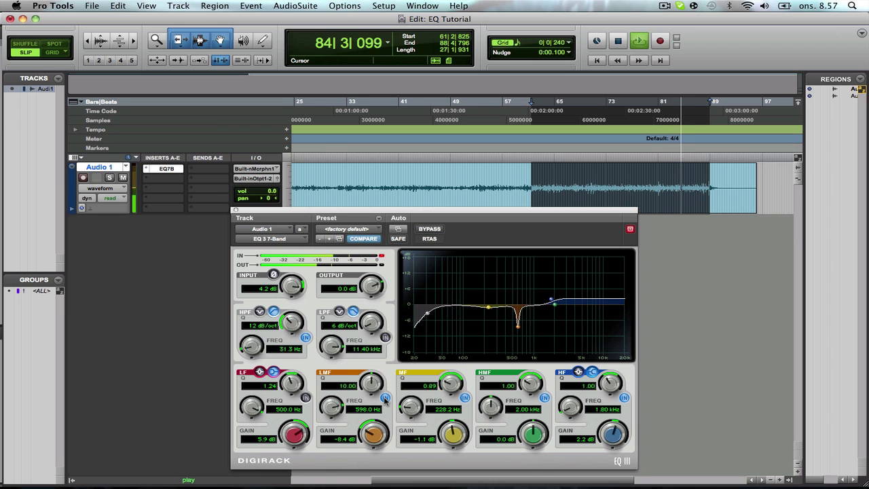
Lower the LMF band's gain to -10.2 dB and stop the looped playback.
left_click_drag(375, 437, 376, 447)
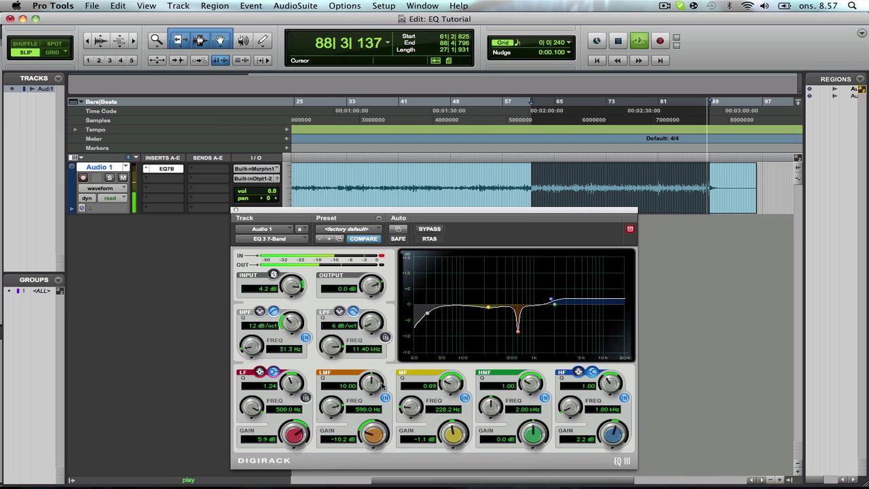
key("space")
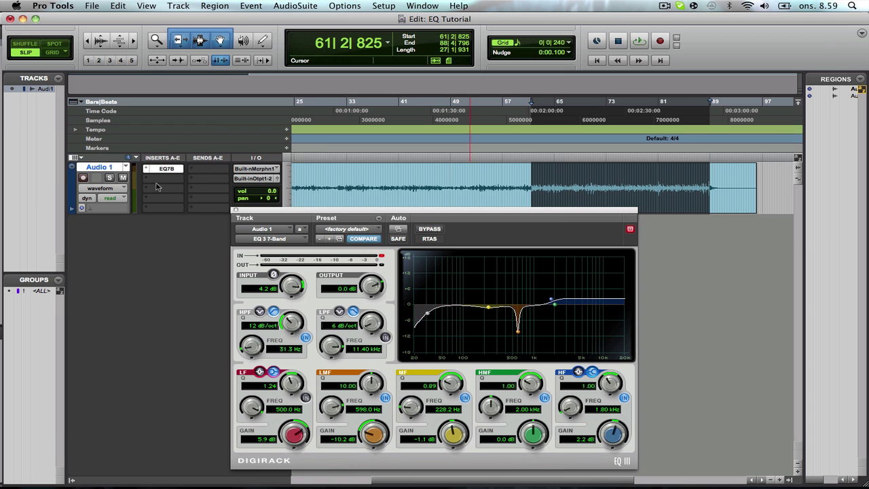
Create one new mono audio track and insert the mono Signal Generator plug-in on it.
key("super+shift+n")
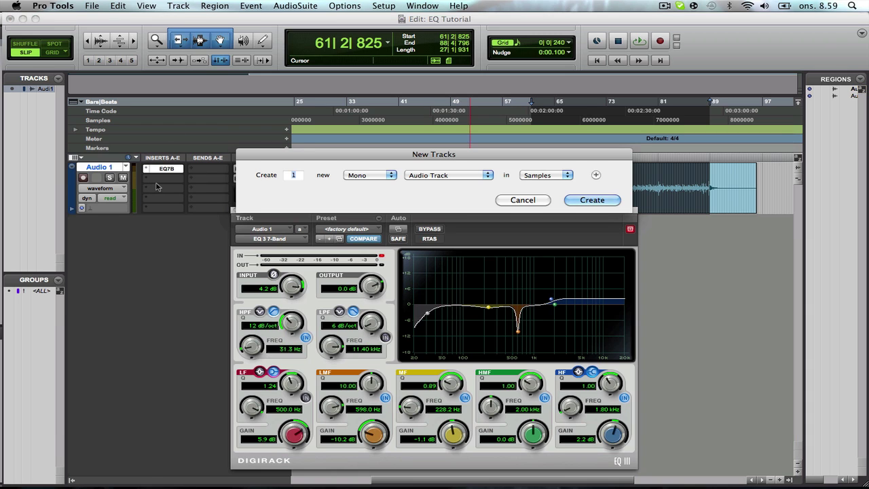
left_click(596, 202)
left_click(159, 226)
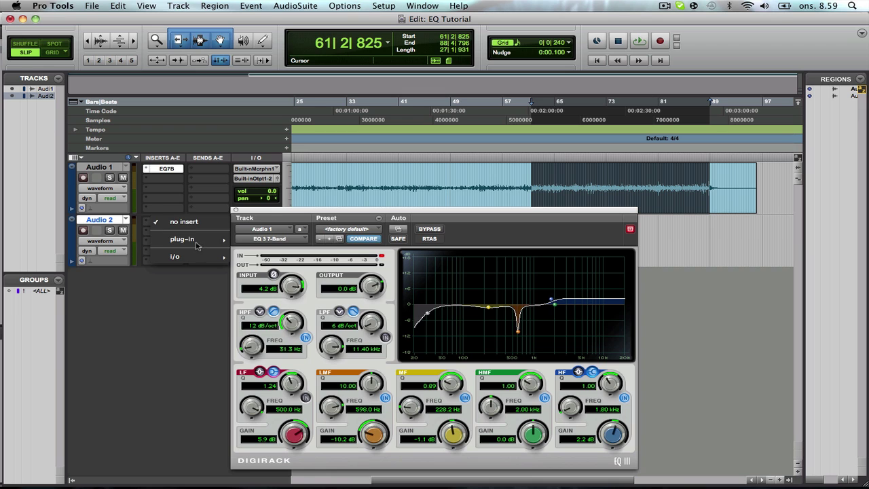
mouse_move(197, 242)
mouse_move(288, 344)
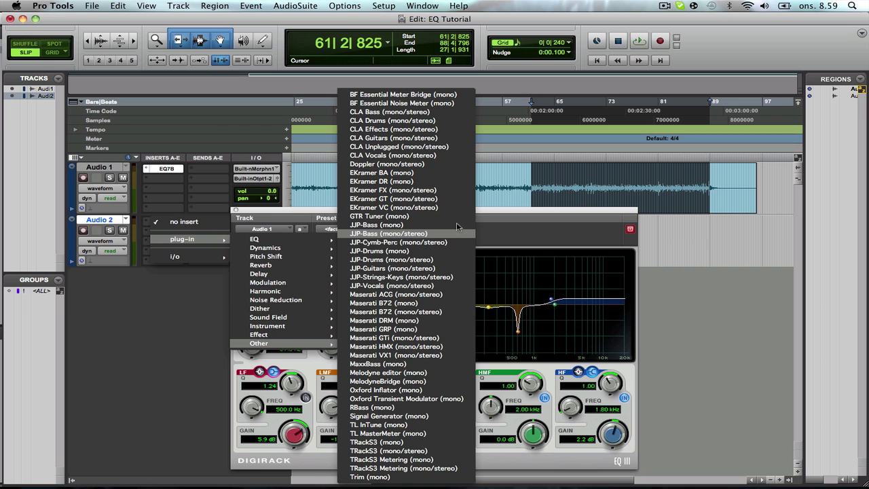
left_click(428, 415)
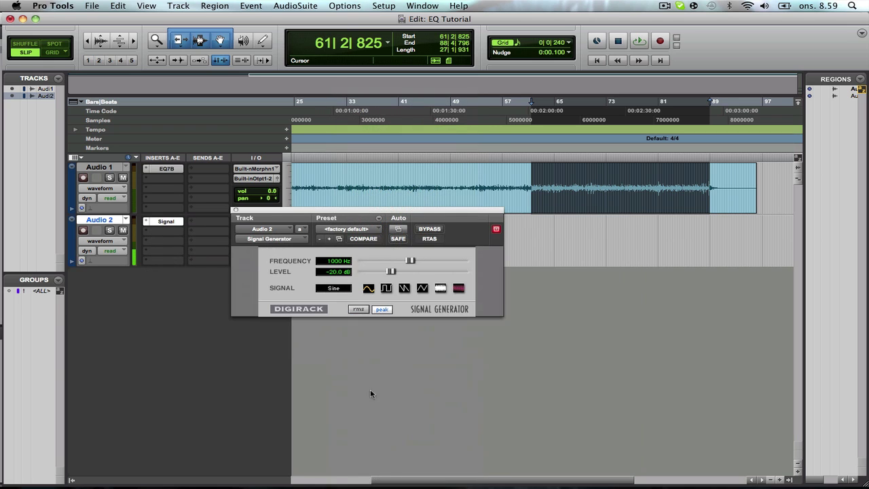
Set the Signal Generator to pink noise, move its window clear of the tracks and briefly run the loop playback.
left_click(440, 288)
left_click(460, 287)
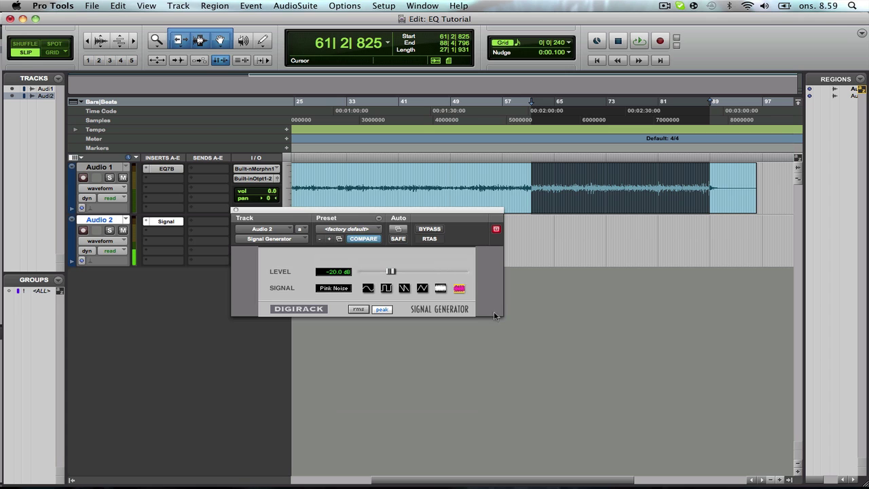
left_click_drag(410, 211, 535, 324)
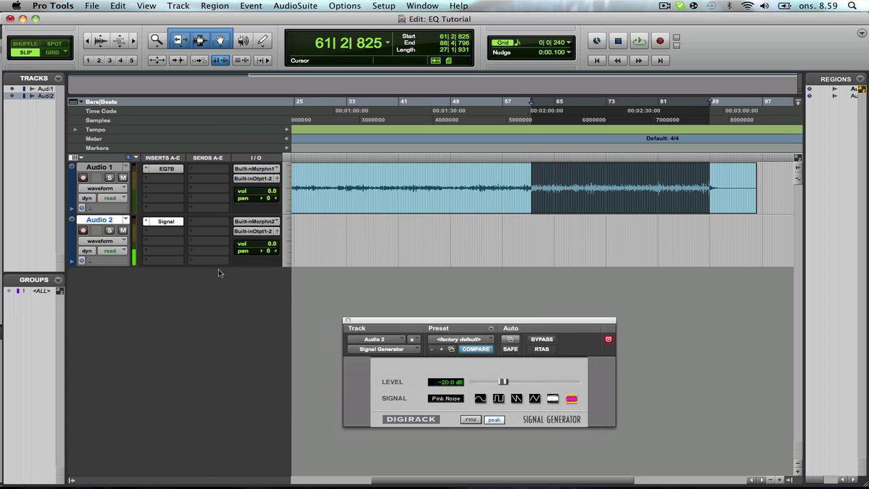
key("space")
key("space")
Mute the Audio 2 track and switch the generator to white noise and back to pink noise.
left_click(122, 231)
left_click(555, 400)
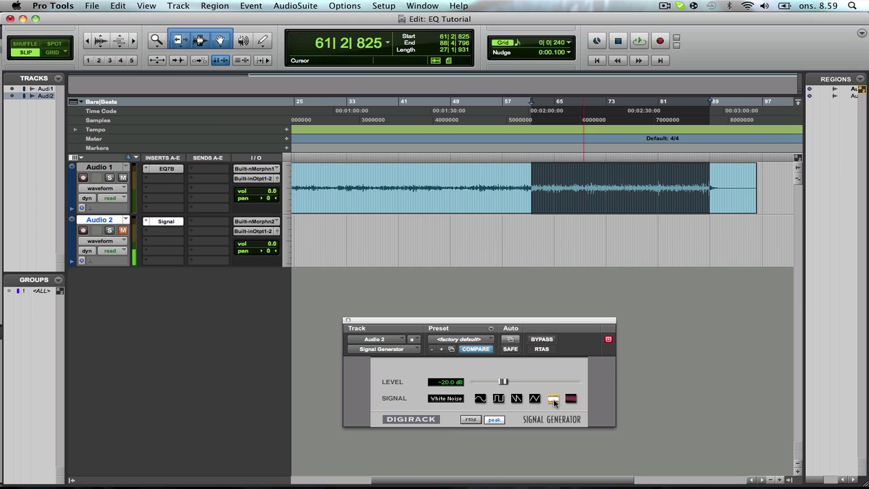
left_click(571, 399)
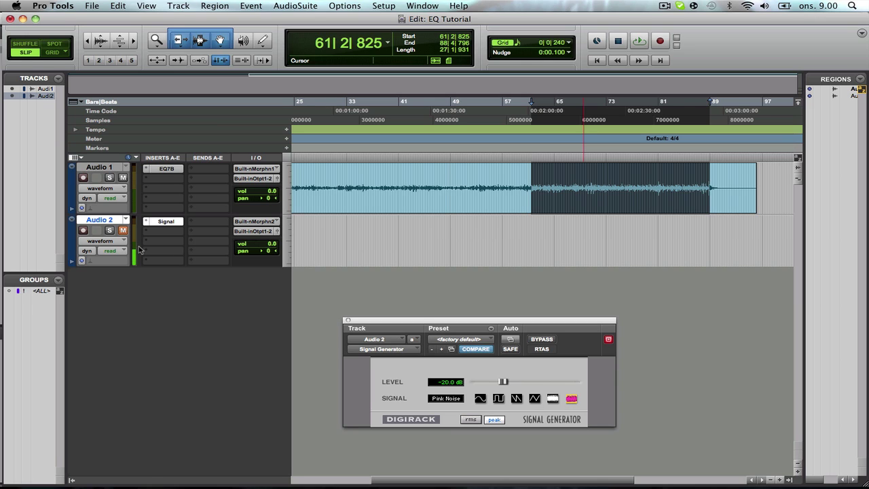
Move the EQ 3 7-Band from Audio 1 to Audio 2 below the Signal Generator and set its input gain to -17.9 dB.
left_click_drag(175, 171, 167, 231)
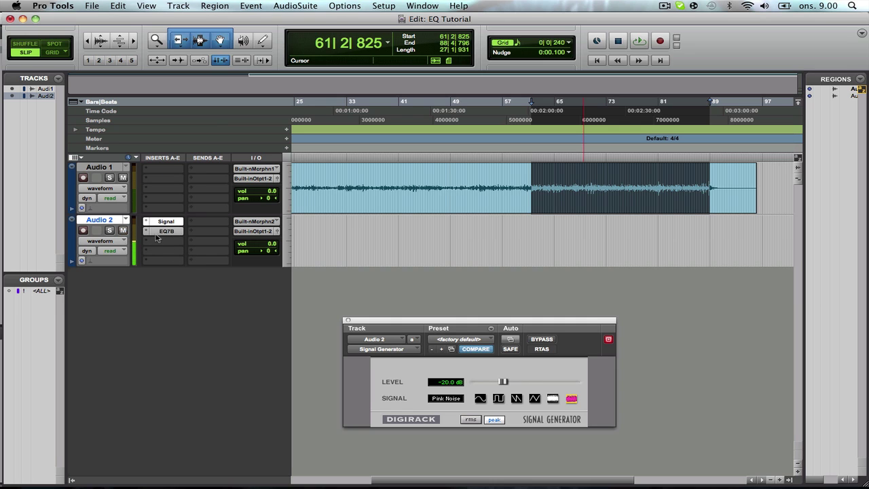
left_click(161, 231)
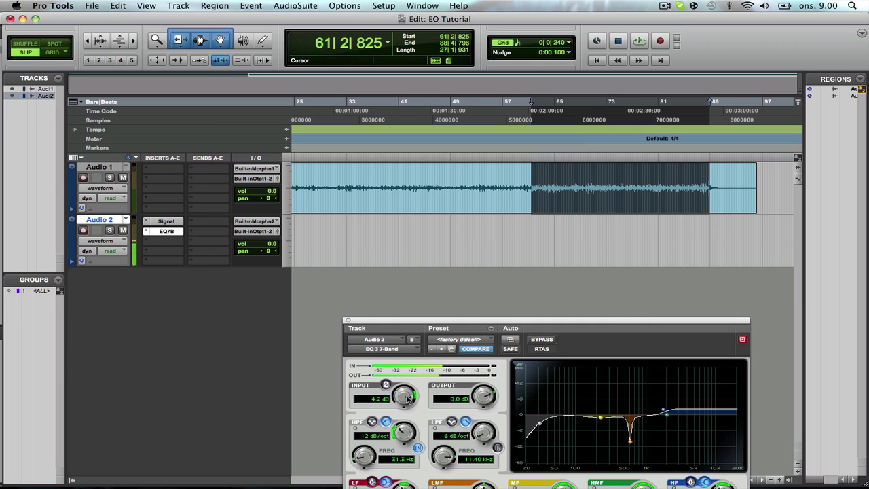
left_click(405, 396, "alt")
left_click_drag(510, 323, 500, 197)
left_click_drag(399, 268, 408, 342)
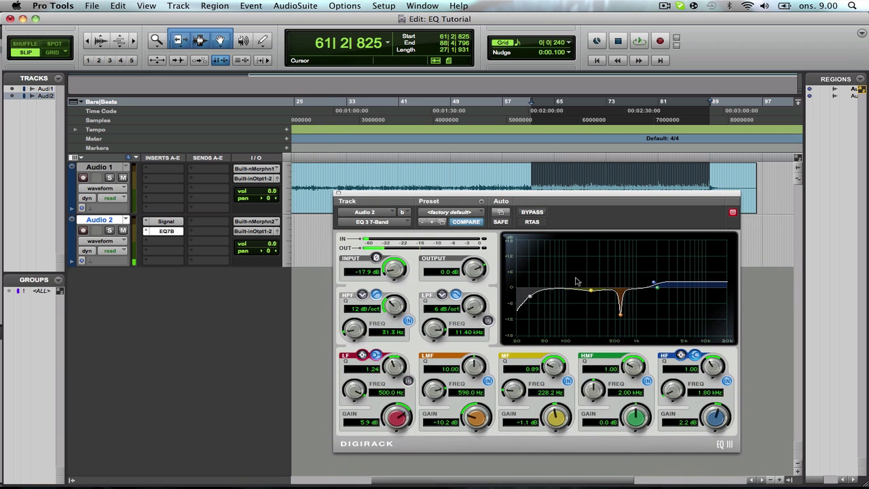
Toggle the LF band on and off, and switch off the LMF, MF, HMF and HF bands and the high-pass filter.
left_click(408, 380)
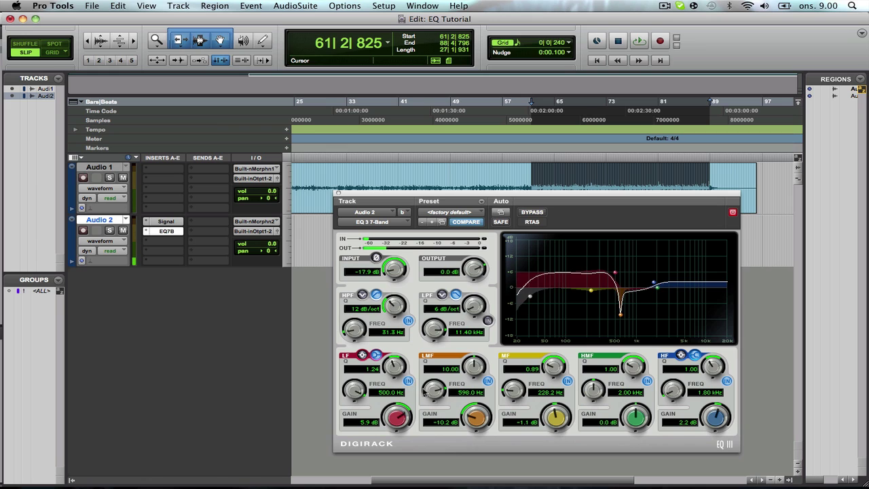
left_click(408, 381)
left_click(487, 381)
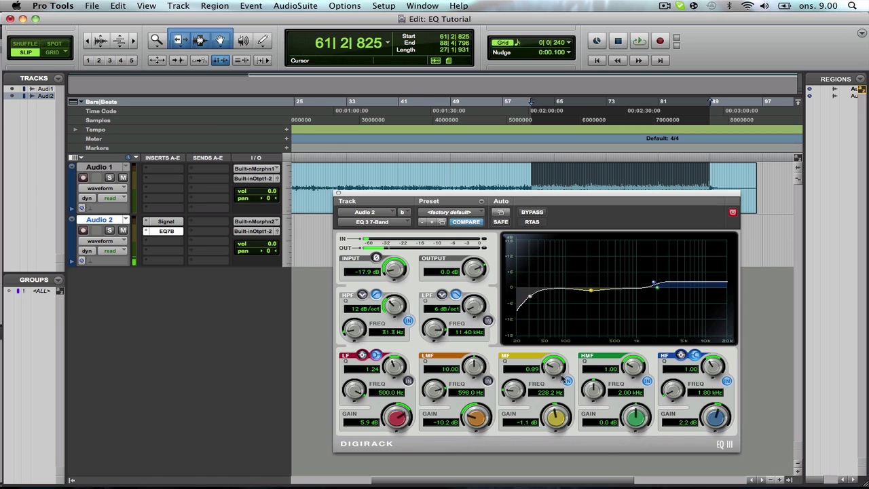
left_click(567, 381)
left_click(647, 381)
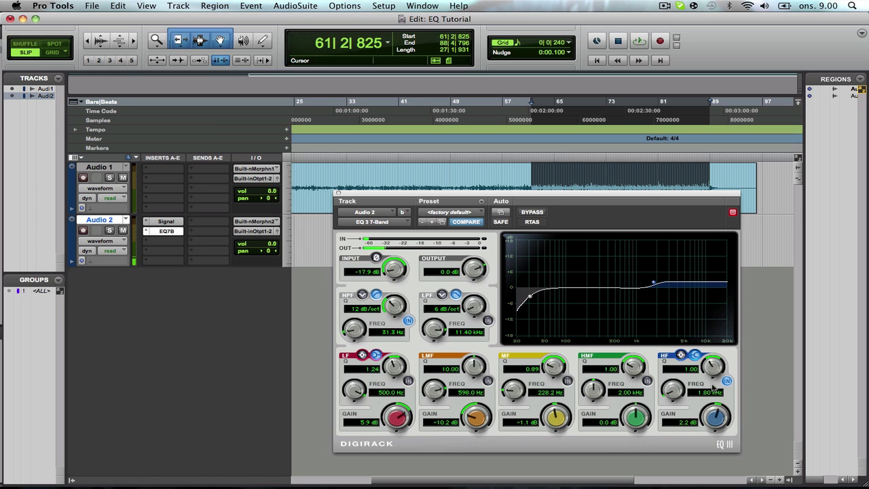
left_click(726, 380)
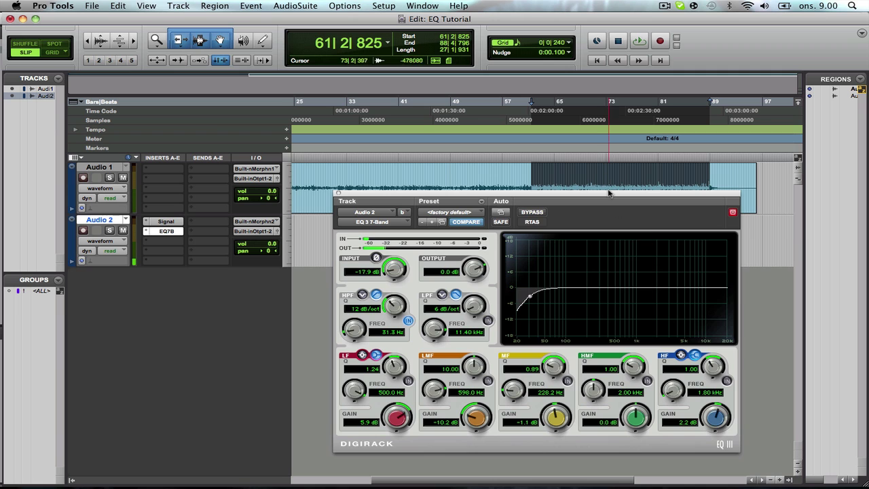
left_click_drag(604, 202, 528, 200)
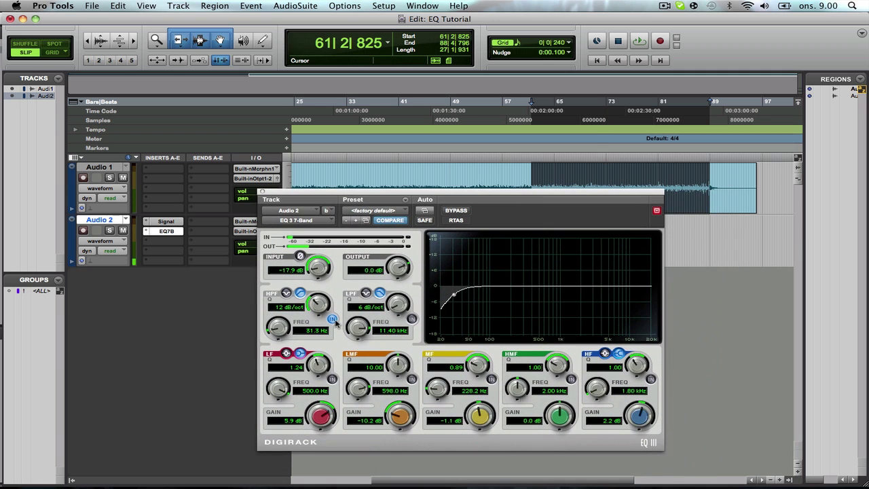
left_click(332, 320)
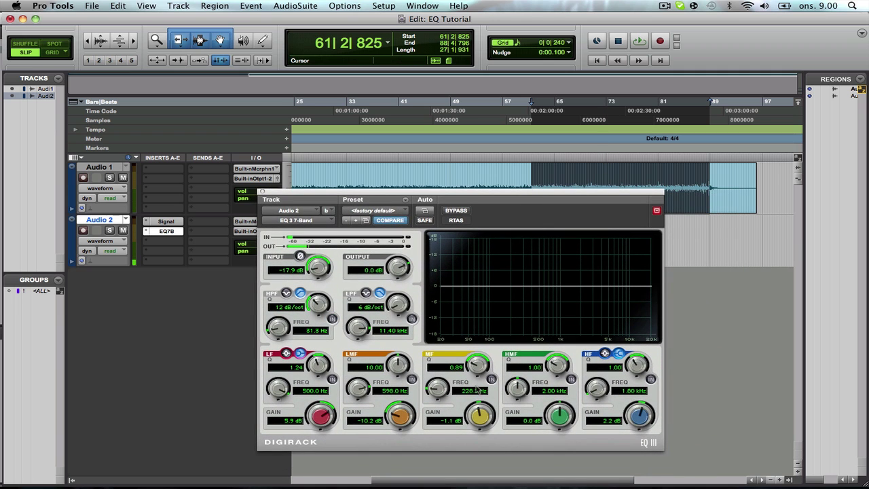
Switch on the MF band and set it to a 10.6 dB boost at 1.02 kHz.
left_click(492, 378)
left_click_drag(475, 425, 445, 344)
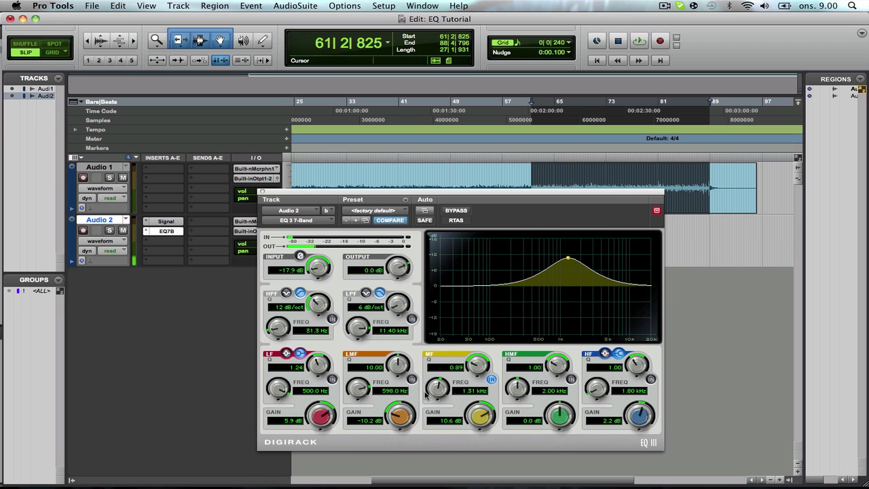
left_click_drag(430, 390, 436, 396)
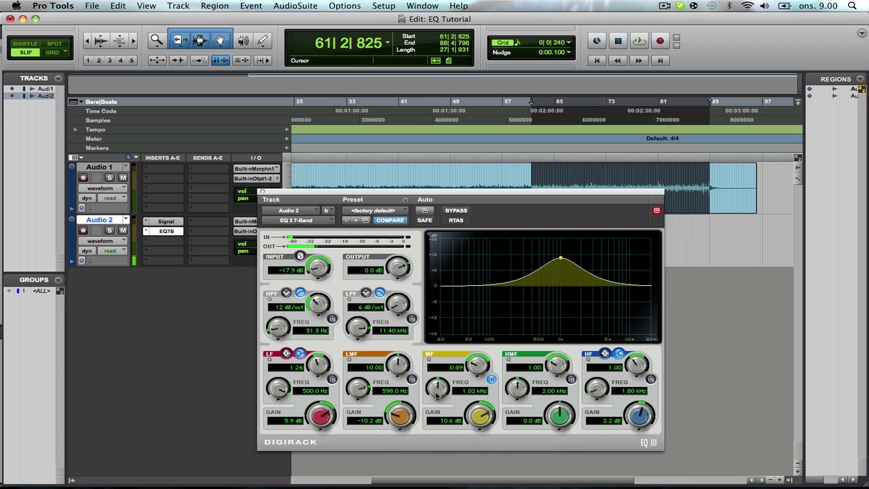
Enable the low-pass filter at 2.28 kHz and the high-pass filter at 553.1 Hz.
left_click(411, 319)
left_click_drag(358, 330, 361, 365)
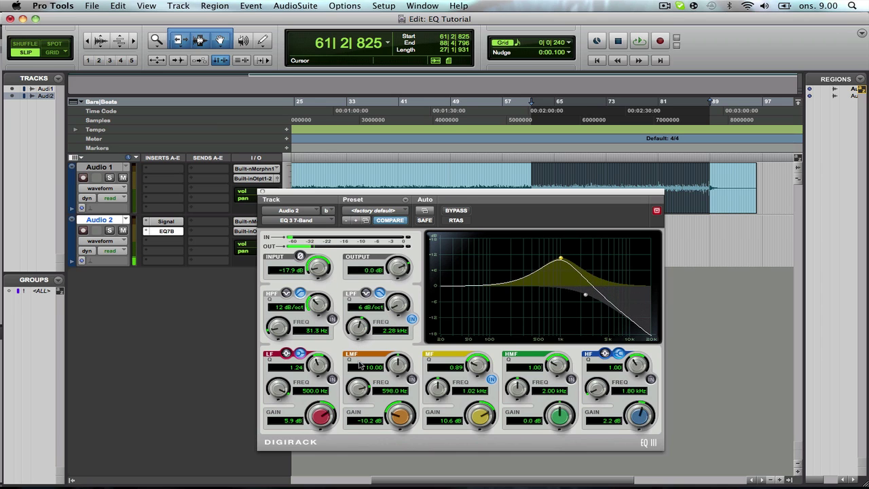
left_click(332, 319)
left_click_drag(279, 328, 291, 279)
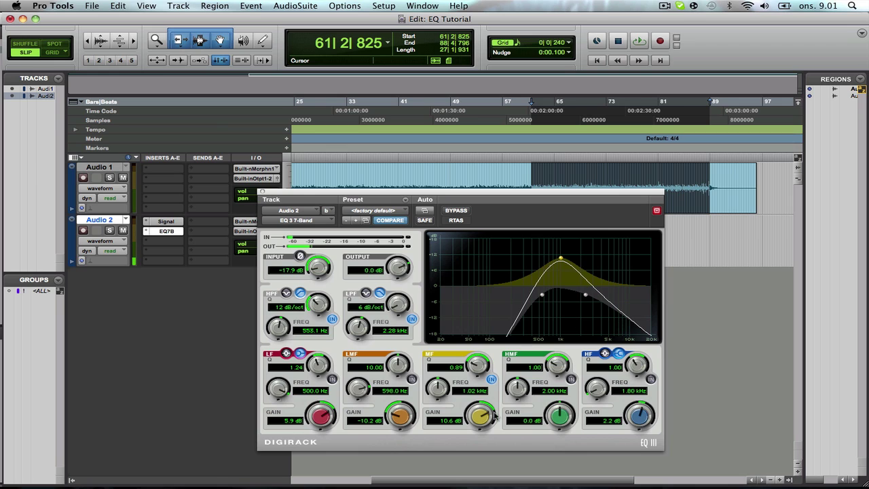
Set the MF band's boost to 17.2 dB at 2.05 kHz and switch off the high-pass and low-pass filters.
left_click_drag(486, 418, 489, 378)
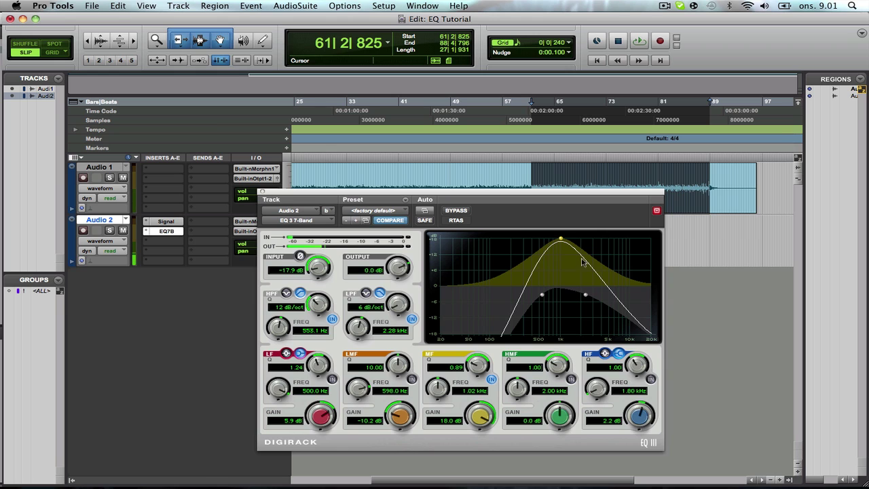
left_click_drag(563, 245, 582, 241)
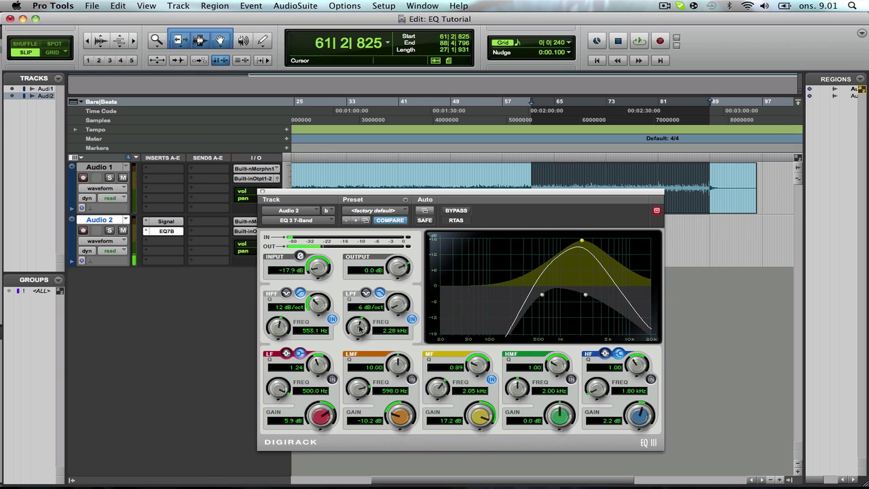
left_click(332, 319)
left_click(411, 318)
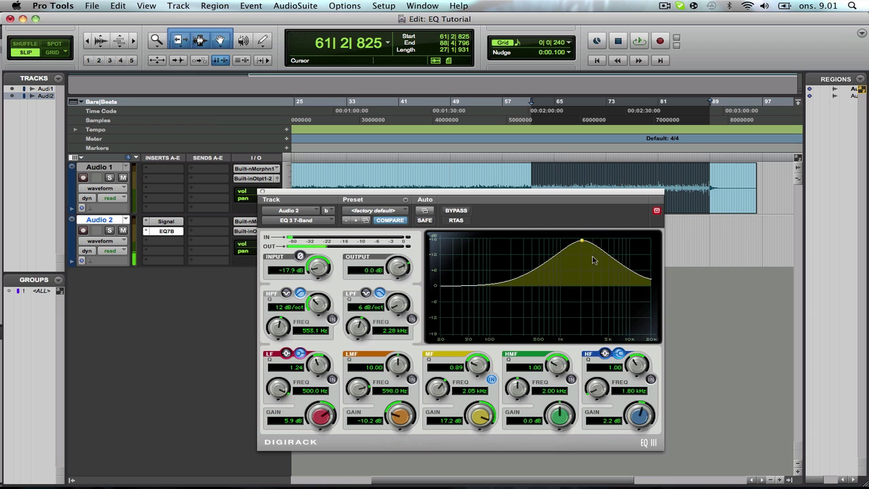
Narrow the MF band to Q 3.54, widen it to Q 1.58, and move its peak to 447.0 Hz at 18.0 dB.
left_click_drag(468, 368, 483, 333)
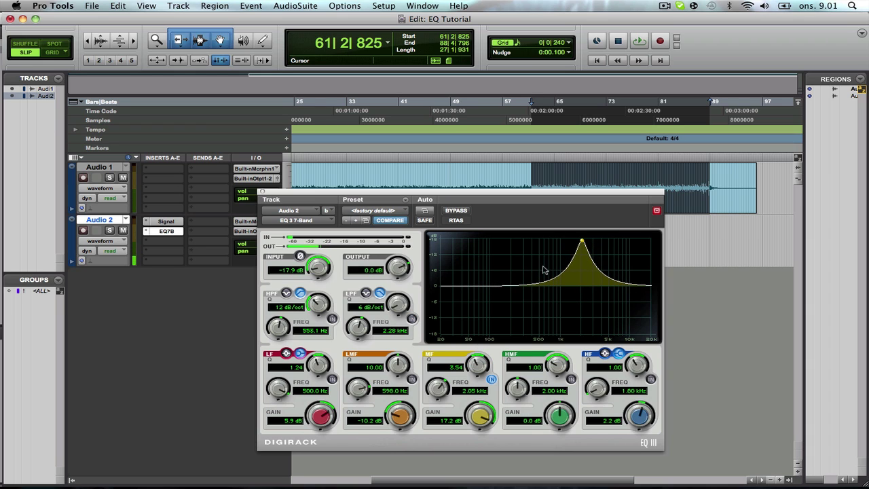
left_click_drag(477, 368, 482, 392)
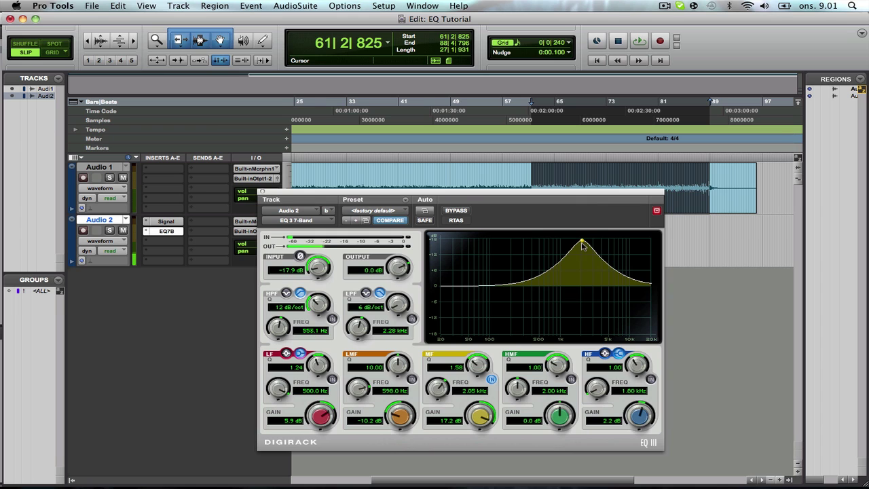
left_click_drag(581, 242, 536, 230)
Briefly play and stop the loop, mute the Audio 2 track and close the EQ window.
key("space")
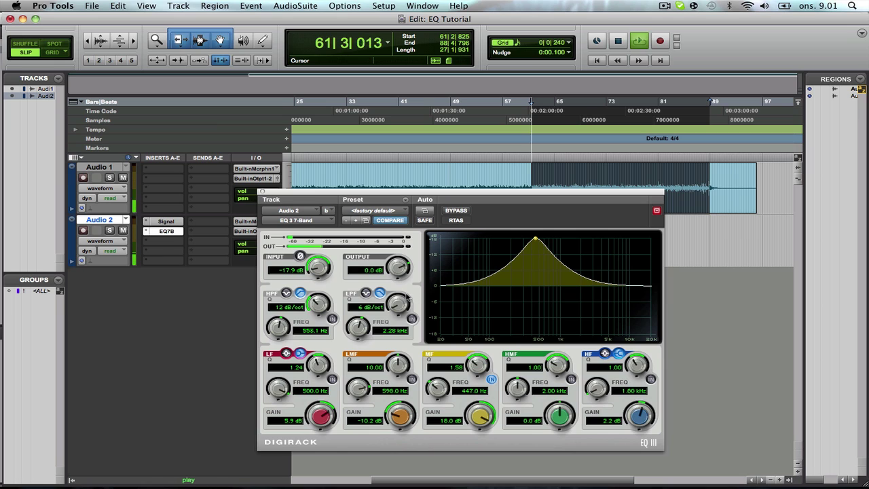
key("space")
left_click(123, 232)
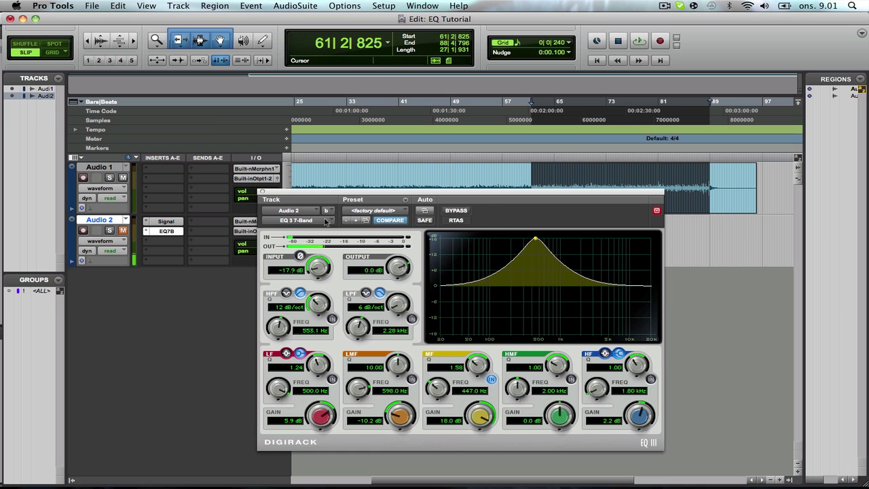
left_click(262, 191)
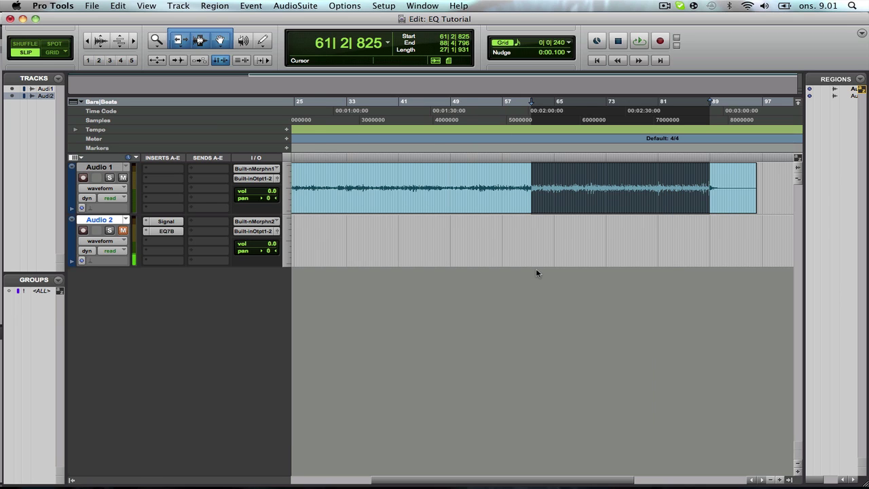